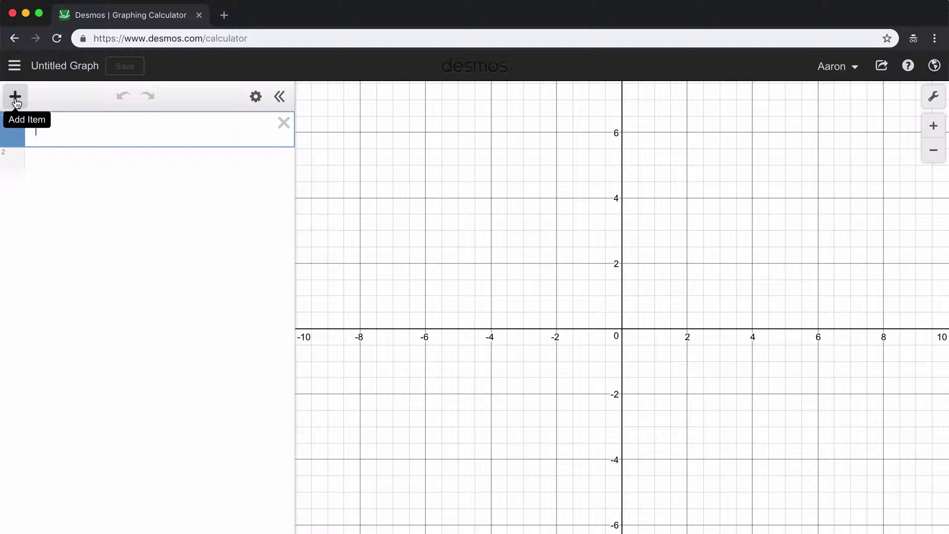
Step: Add a table and fill the x1 column with -2, -1, 0, 1, 2
left_click(15, 101)
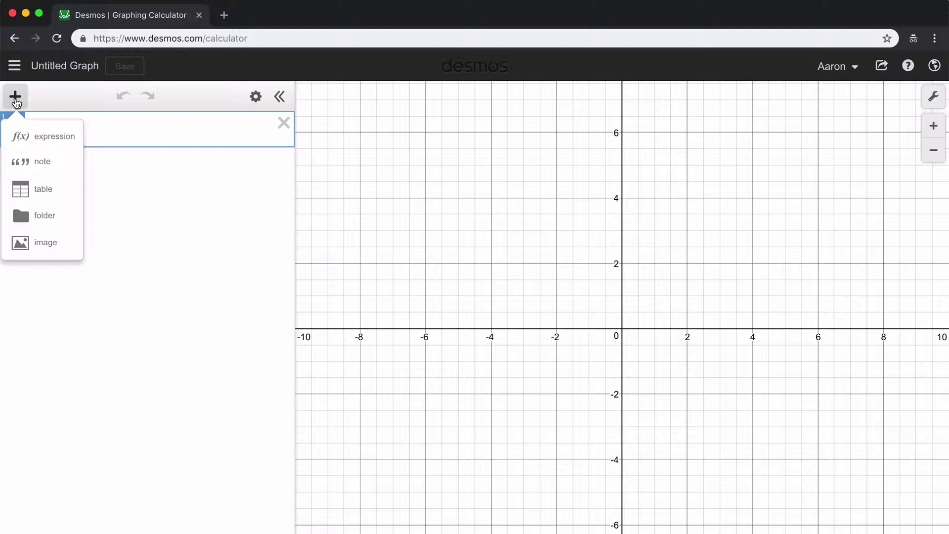
left_click(39, 192)
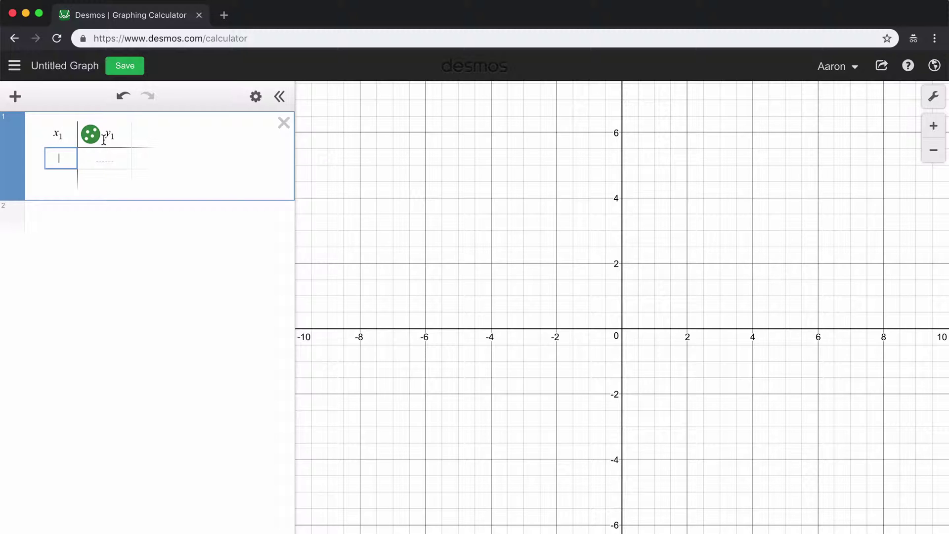
type("-2")
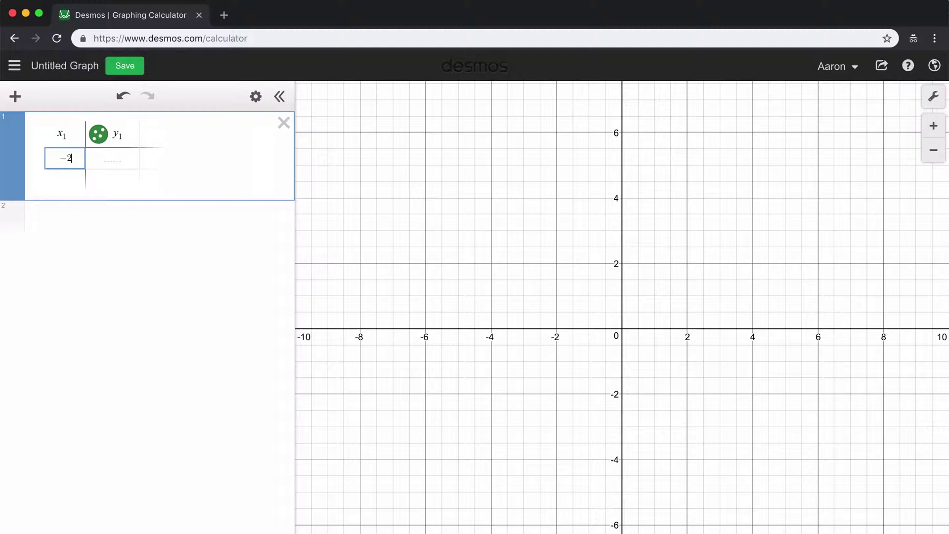
key("Return")
type("-1")
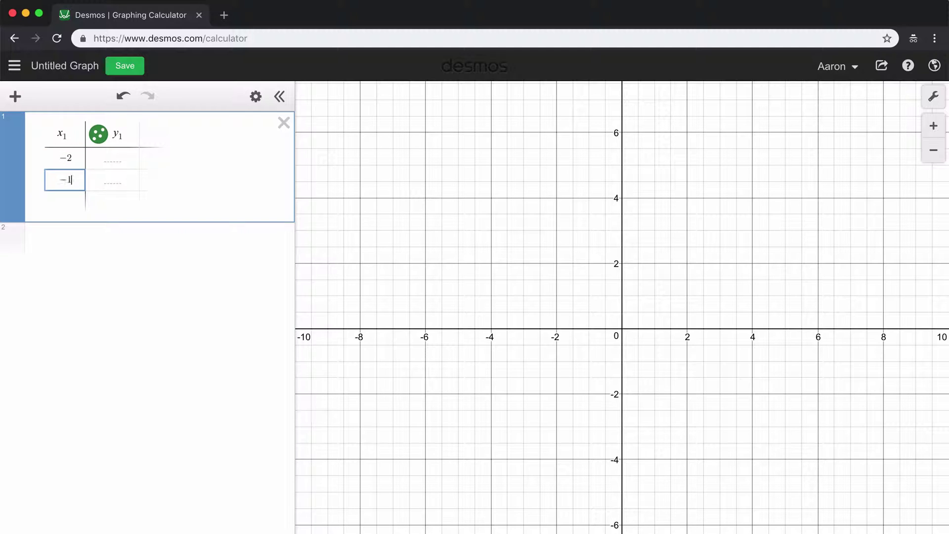
key("Return")
type("0")
key("Return")
type("1")
key("Return")
type("2")
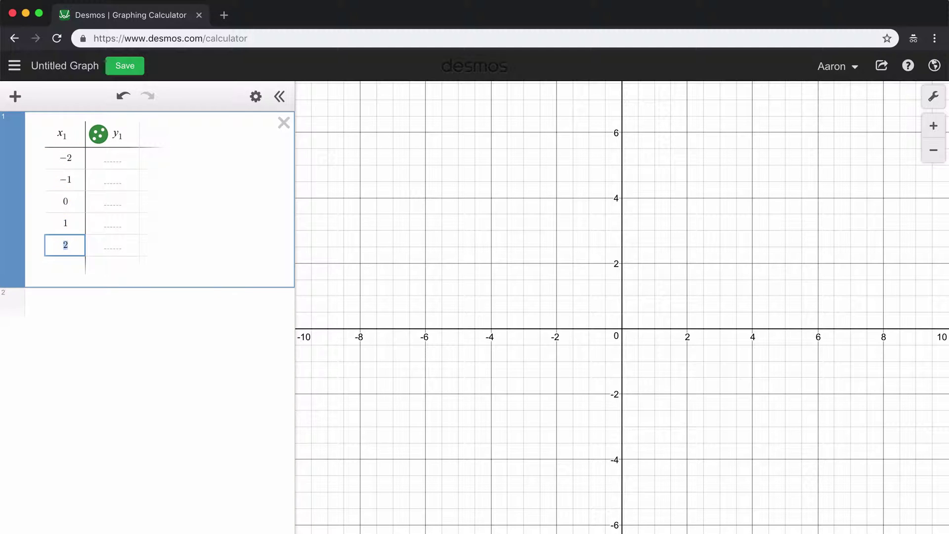
Step: Fill the first four y1 cells with 7, 6, 3 and 2
left_click(110, 160)
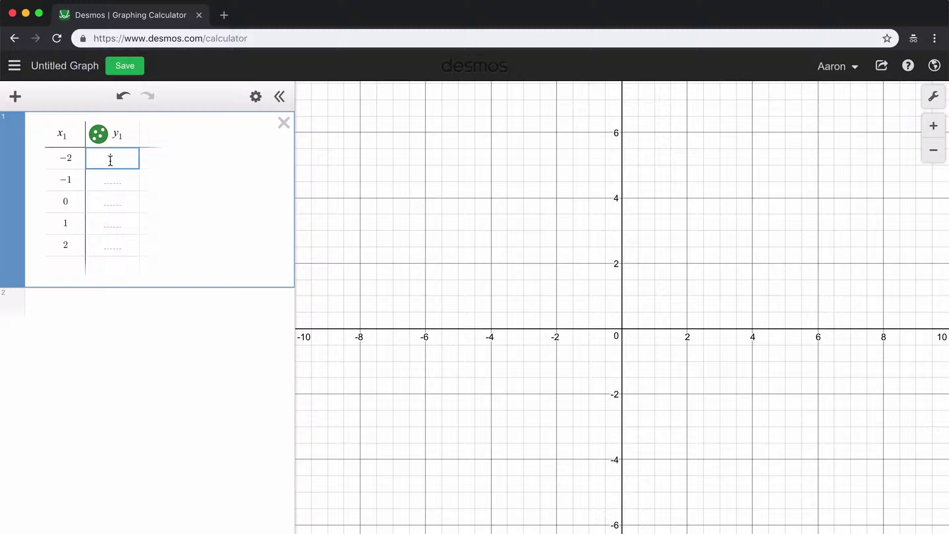
type("7")
key("Return")
type("6")
key("Return")
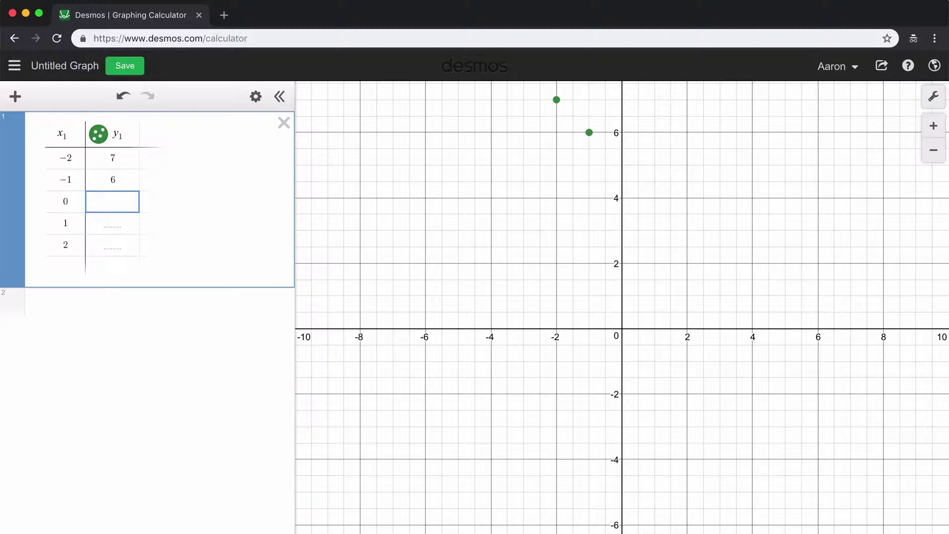
type("3")
key("Return")
type("2")
key("Return")
Step: Enter 0 as the last y1 value, then start an empty expression below the table
type("0")
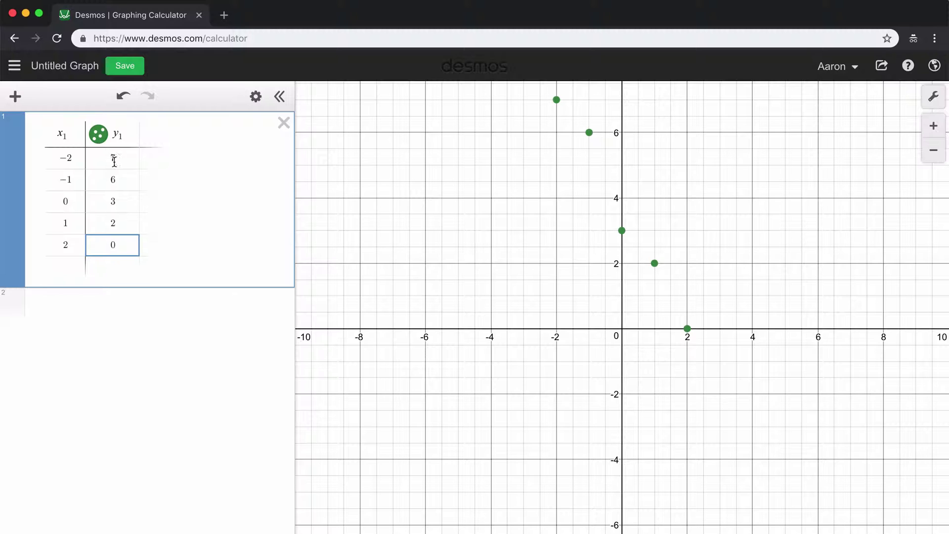
left_click(331, 206)
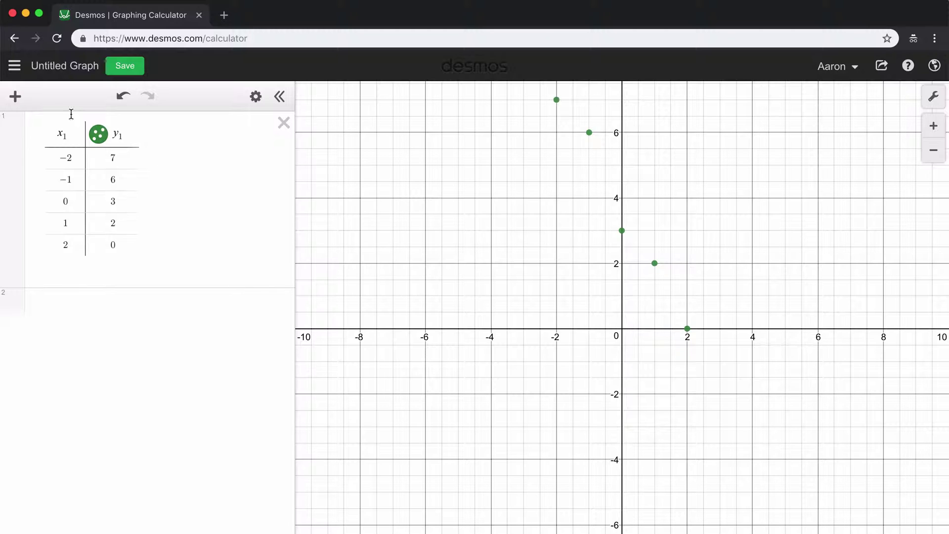
left_click(63, 306)
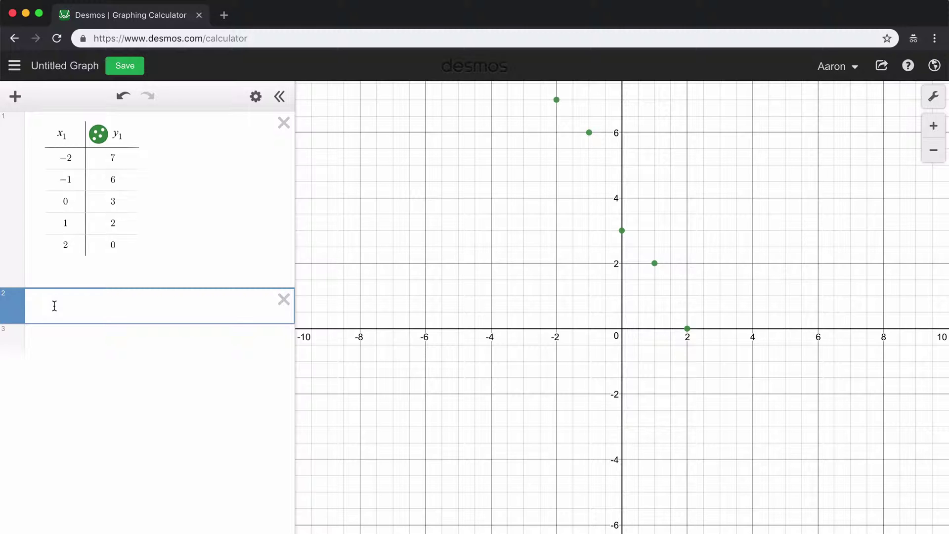
Step: Enter the linear regression y_1~mx_1+b in expression row 2
type("y_1")
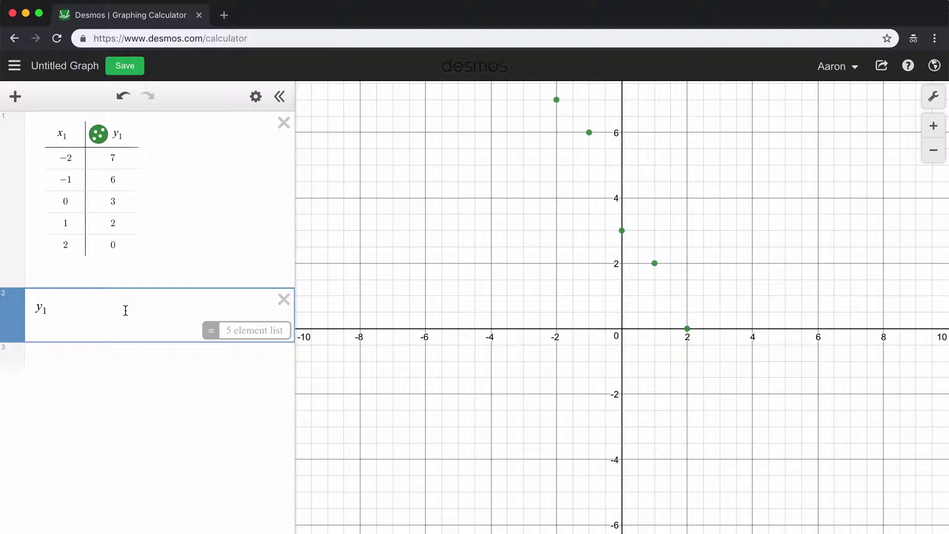
type("~")
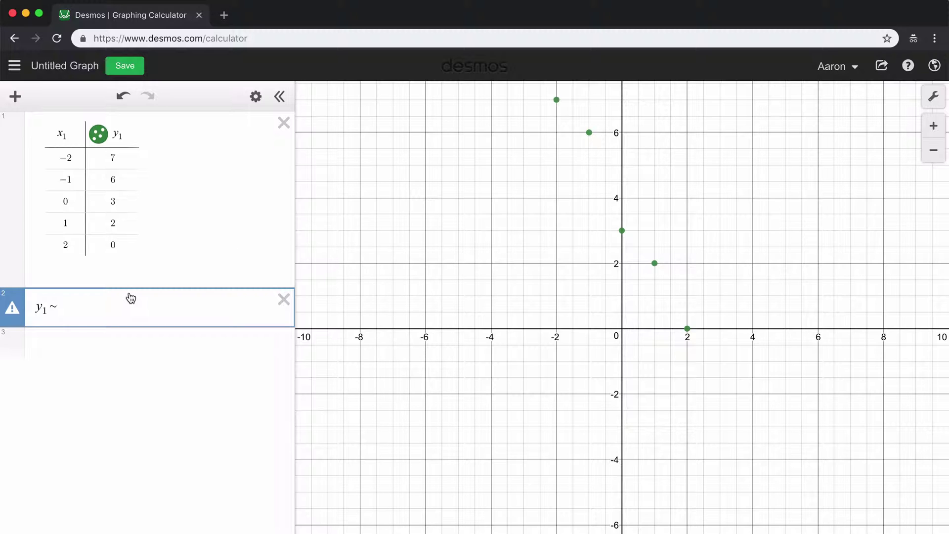
type("mx_1")
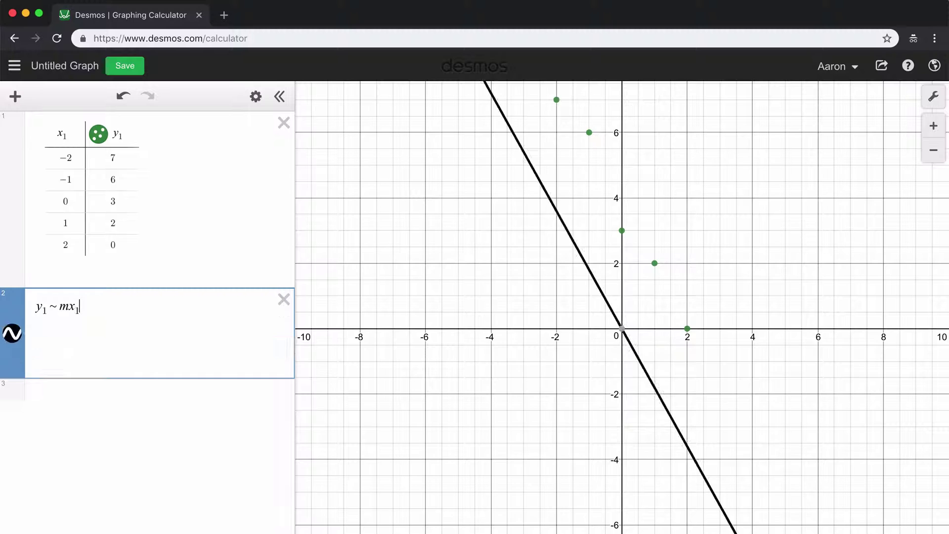
type("+b")
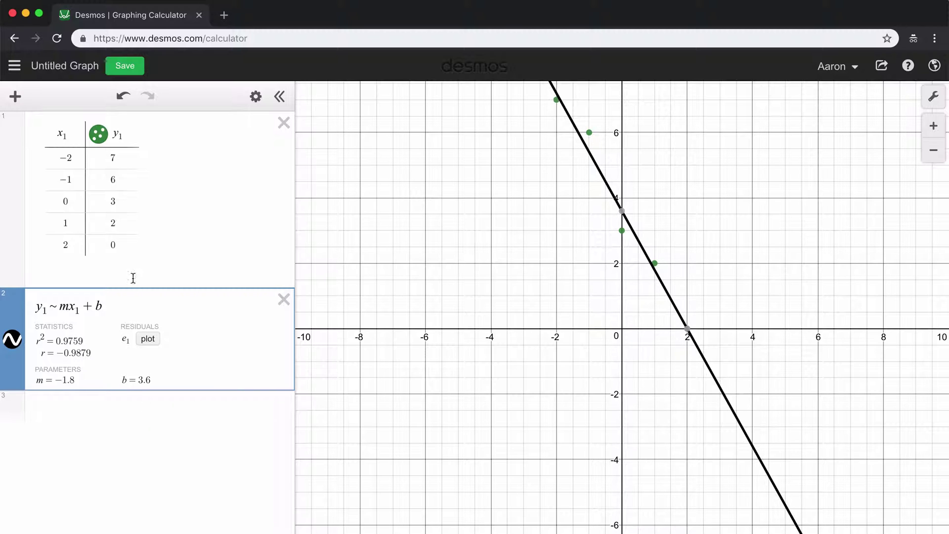
Step: Add y=-1.8x+3.6 as a third expression and hide it from the graph
left_click(56, 404)
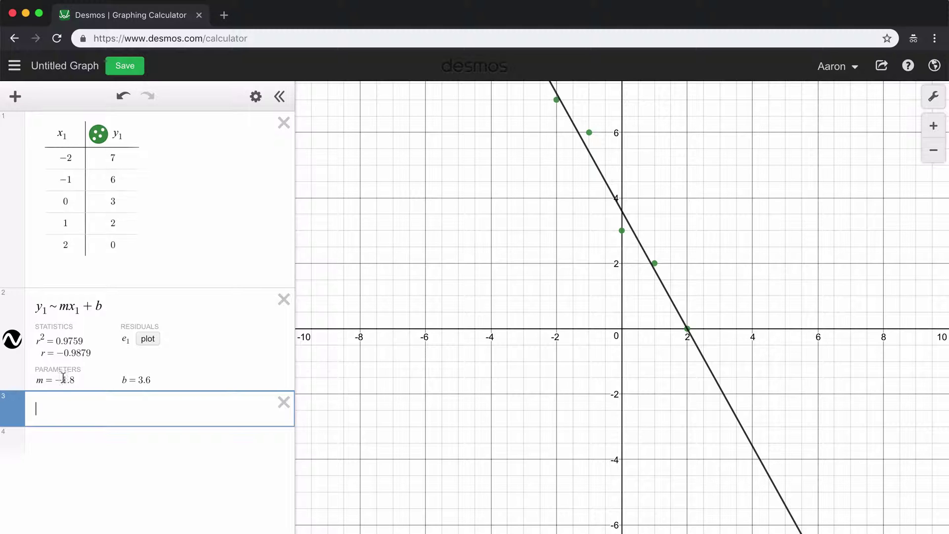
type("y=-1.")
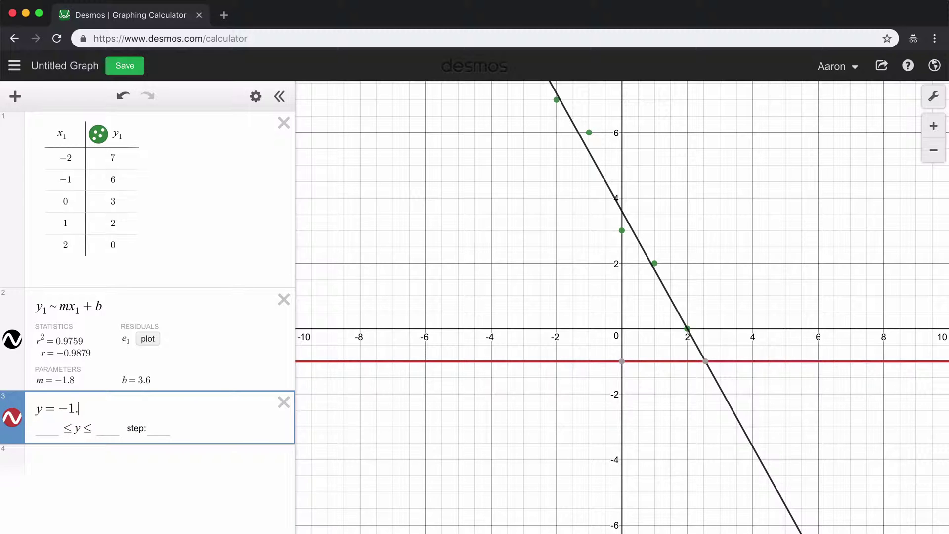
type("8x+3.6")
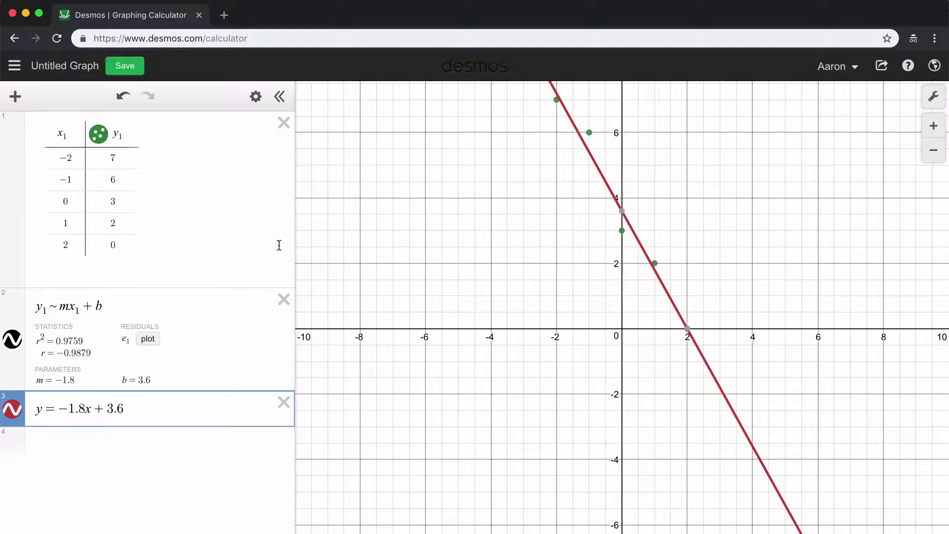
left_click(15, 412)
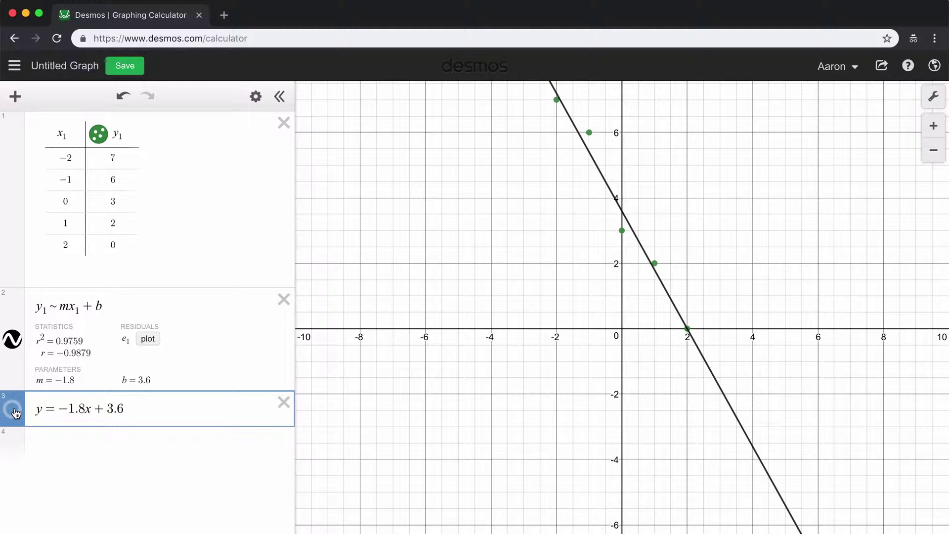